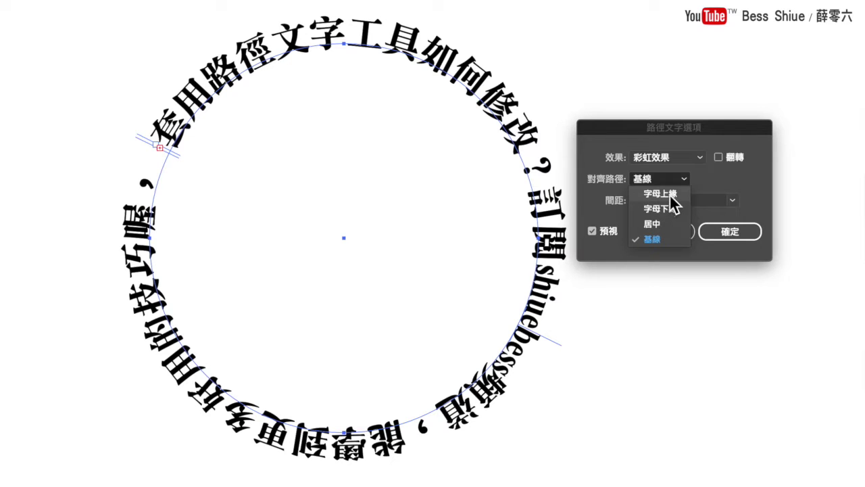
Set the circular path text's Align to Path option to Ascender (字母上緣).
left_click(669, 196)
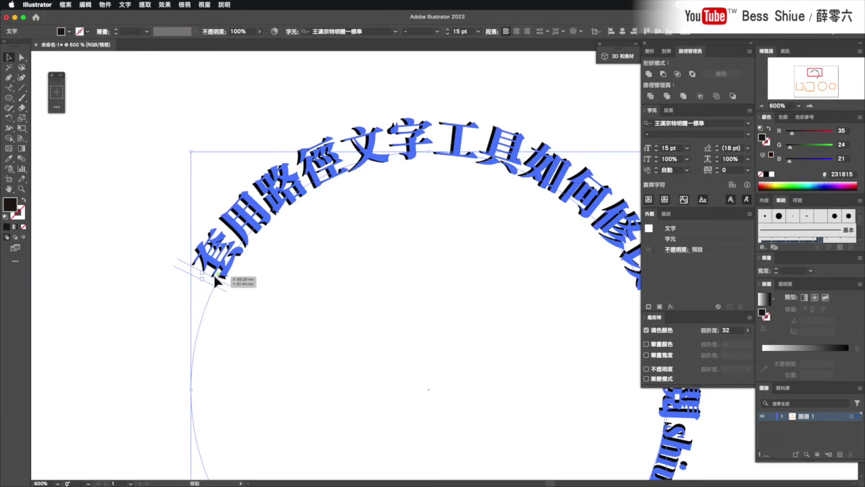
Drag the text's start bracket along the circle to shift where the text begins.
left_click_drag(215, 278, 432, 211)
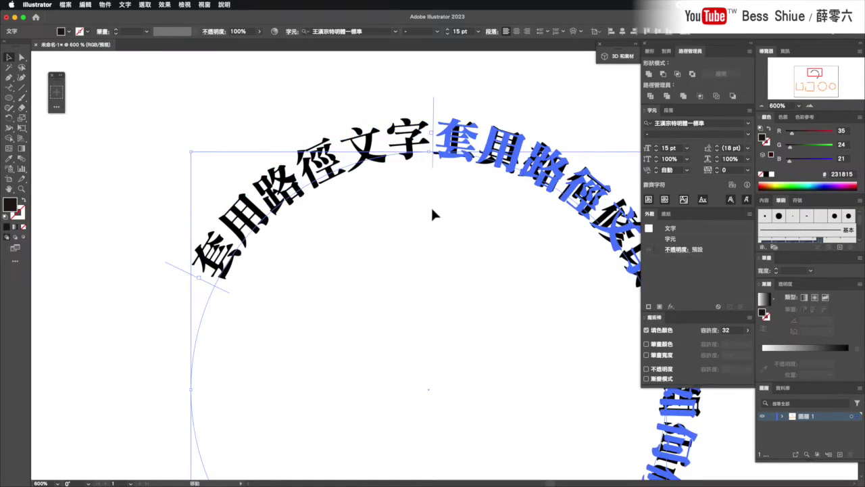
mouse_move(433, 214)
left_mouse_down()
mouse_move(397, 199)
mouse_move(415, 181)
left_mouse_up()
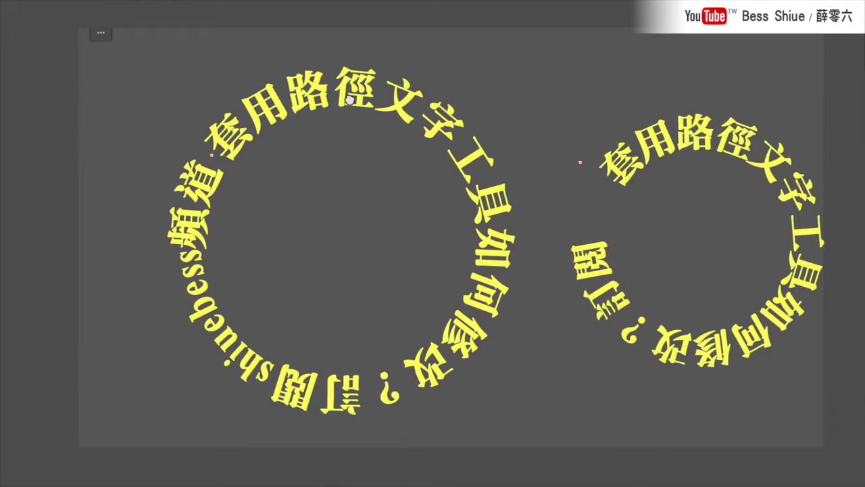
scroll(489, 76, "right", 3)
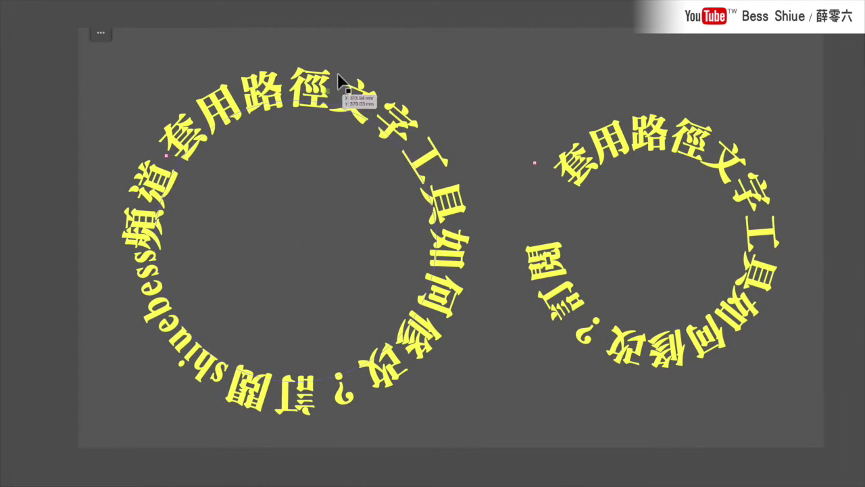
left_click(349, 116)
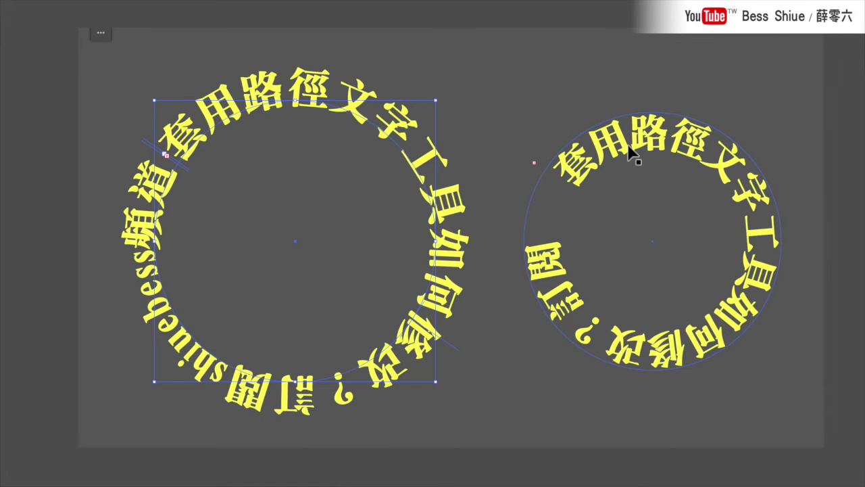
left_click(632, 154)
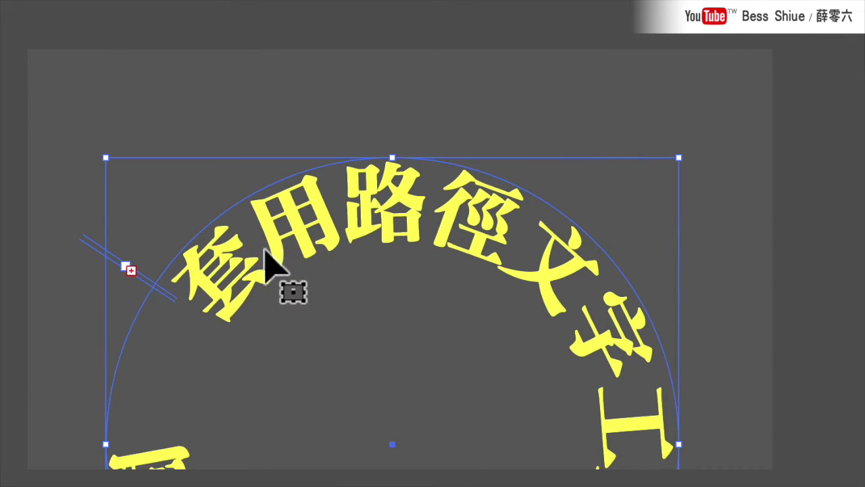
left_click(393, 140)
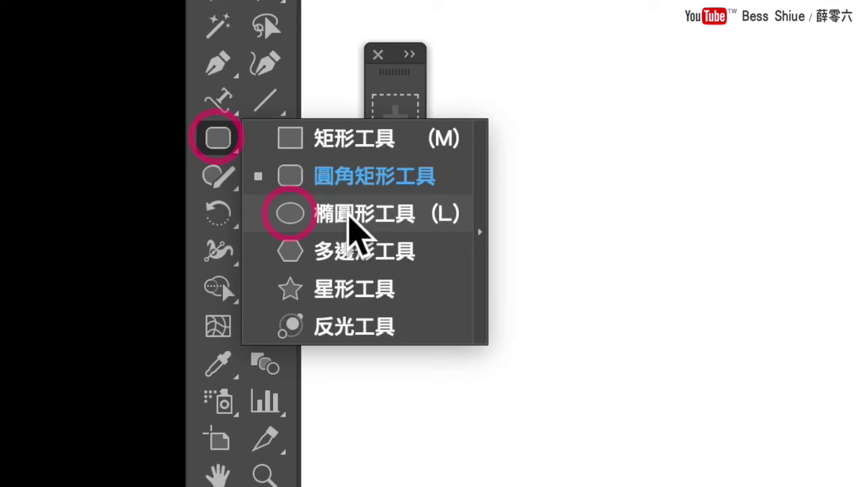
Draw a large circle and paste Chinese text onto its outline as path text.
left_click(350, 215)
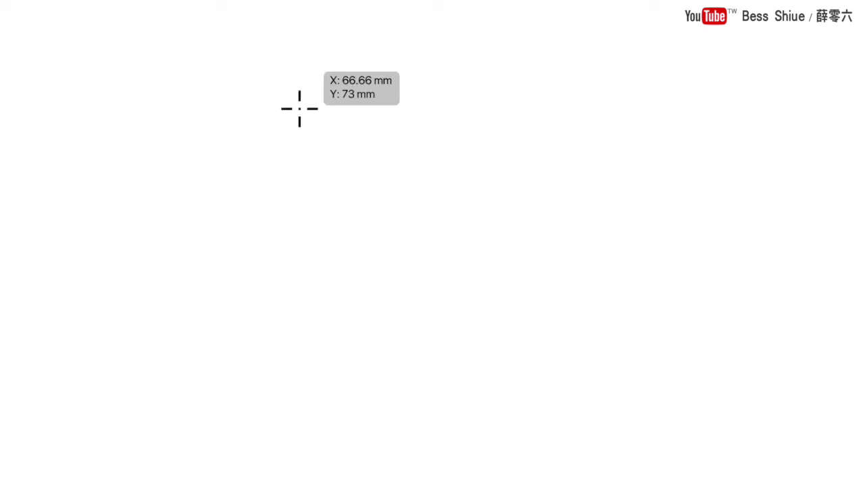
left_click_drag(275, 72, 623, 420)
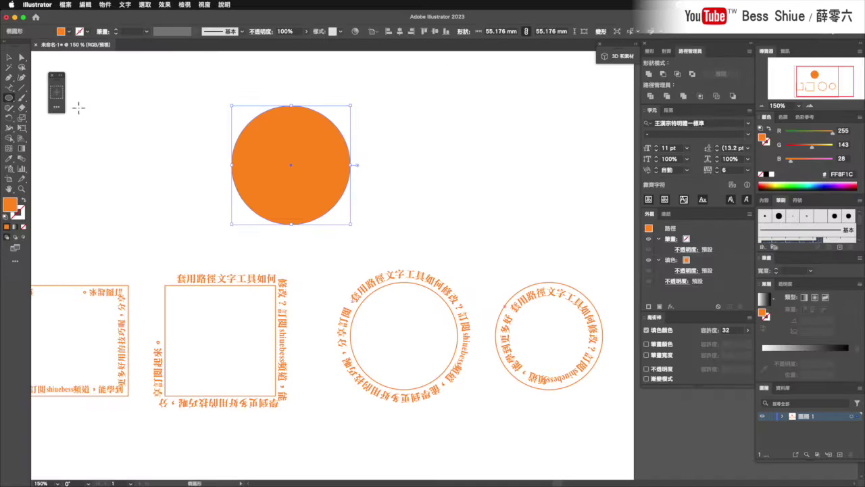
left_click_drag(9, 89, 50, 110)
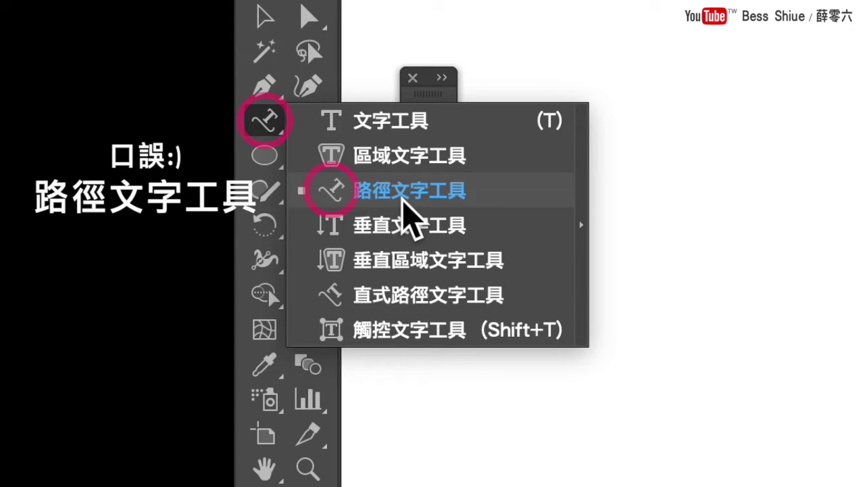
left_click_drag(405, 210, 410, 209)
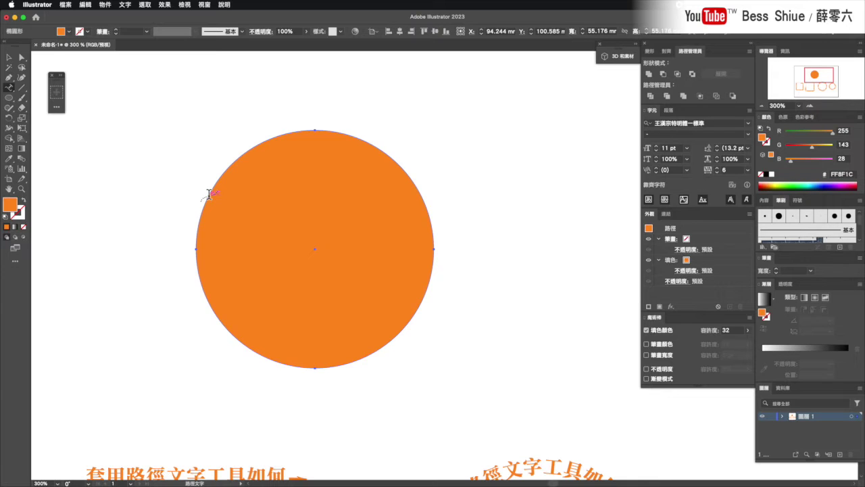
left_click(208, 194)
type("套用路徑文字工具如何修改？訂閱shiuebess頻道，能看到更多好用的技巧喔，")
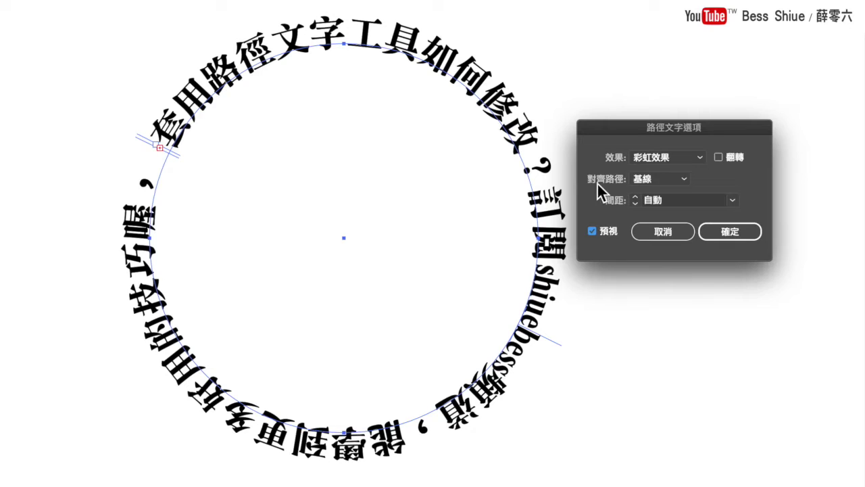
Preview Ascender, Descender and Center path alignment, then return to Baseline.
left_click(664, 179)
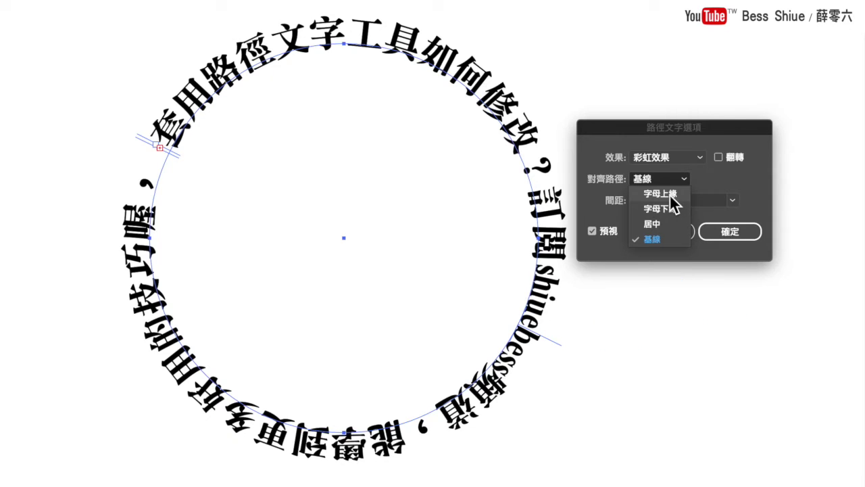
left_click(674, 203)
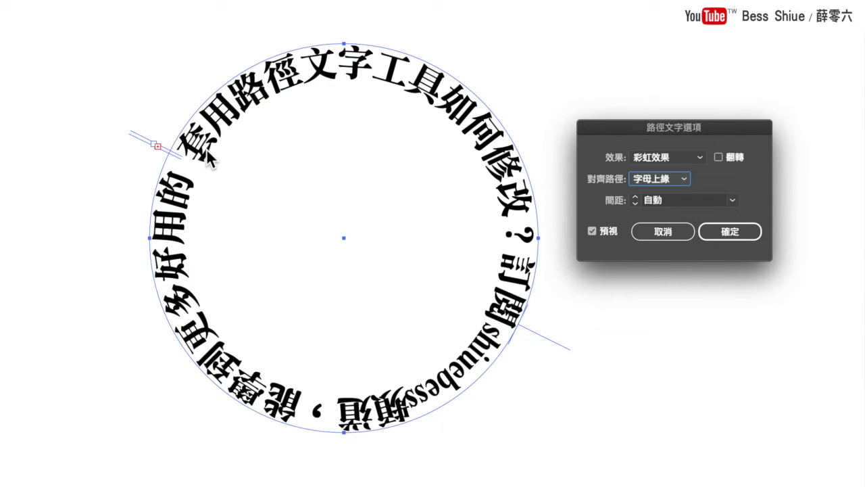
left_click(657, 179)
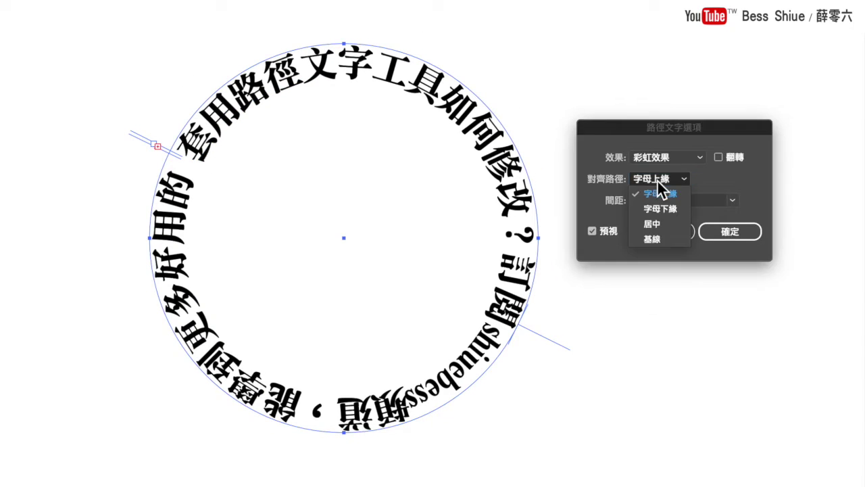
left_click(658, 209)
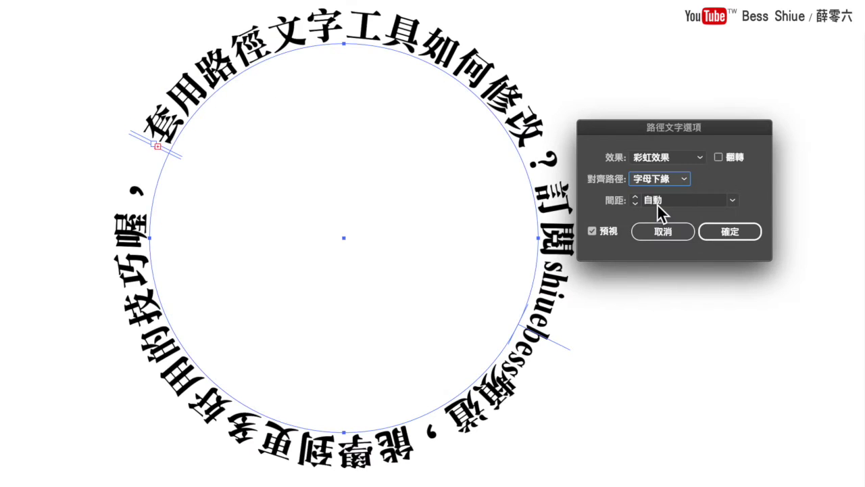
left_click(667, 177)
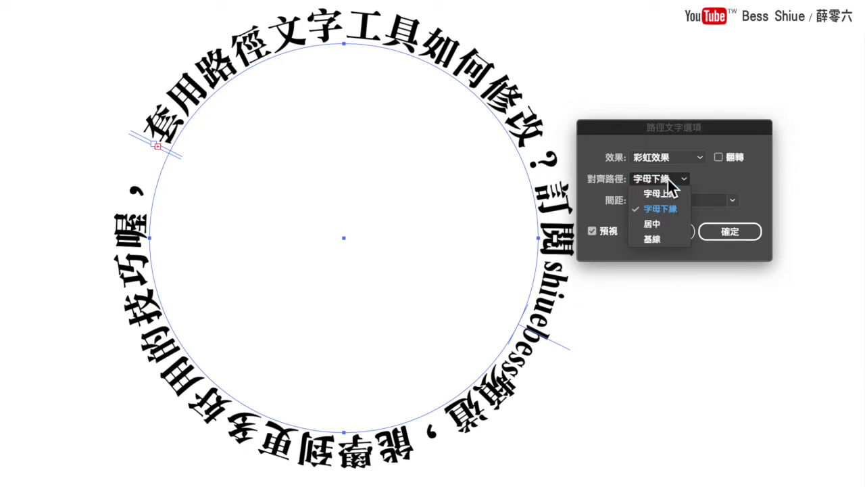
left_click(665, 223)
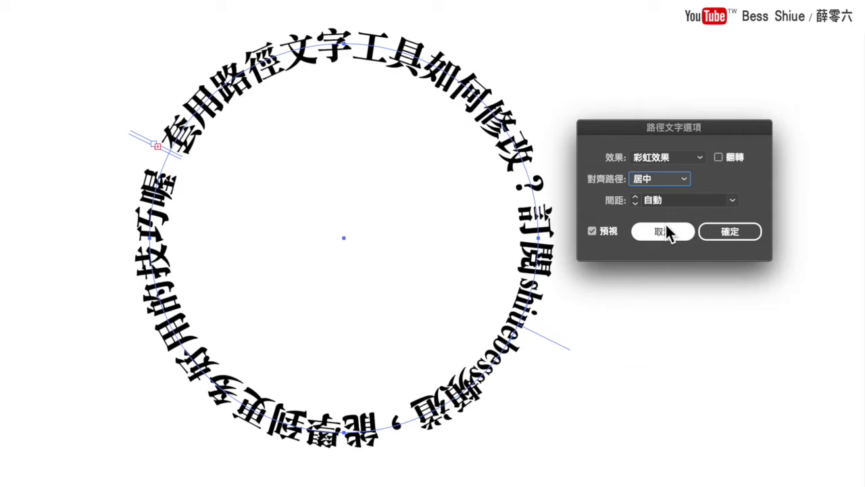
left_click(668, 179)
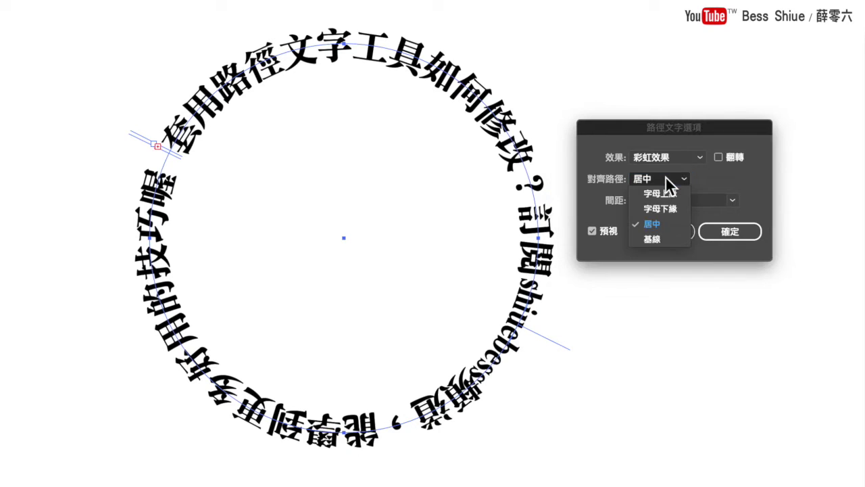
left_click(659, 233)
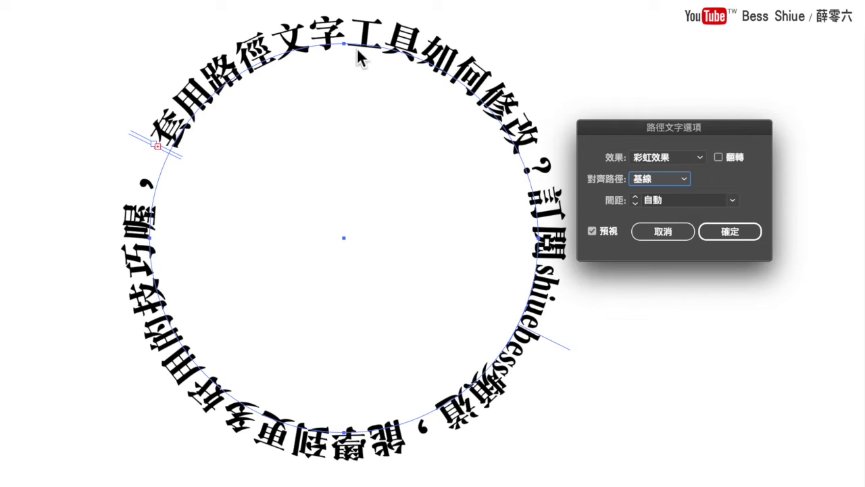
Try Ascender alignment again, settle on Baseline, and tick Flip.
left_click(649, 180)
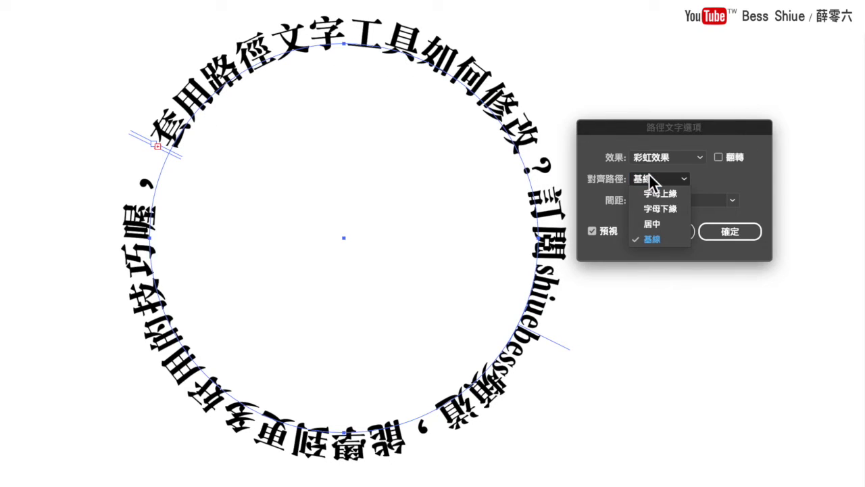
left_click(655, 194)
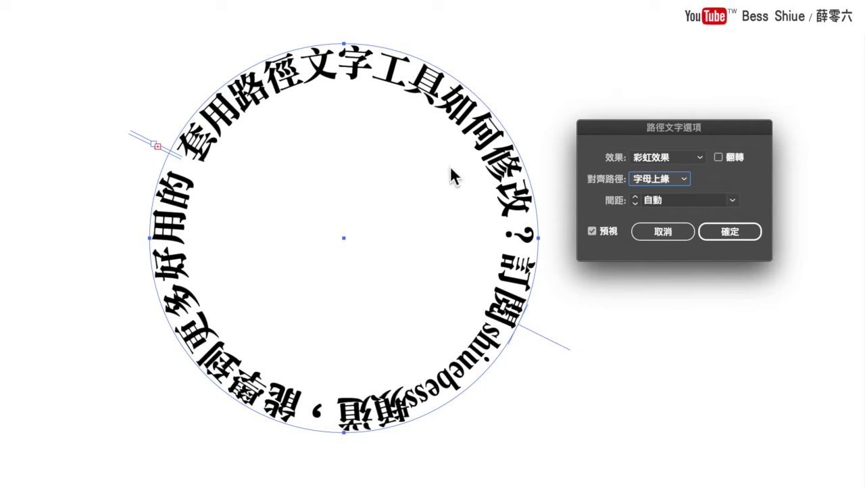
left_click(683, 179)
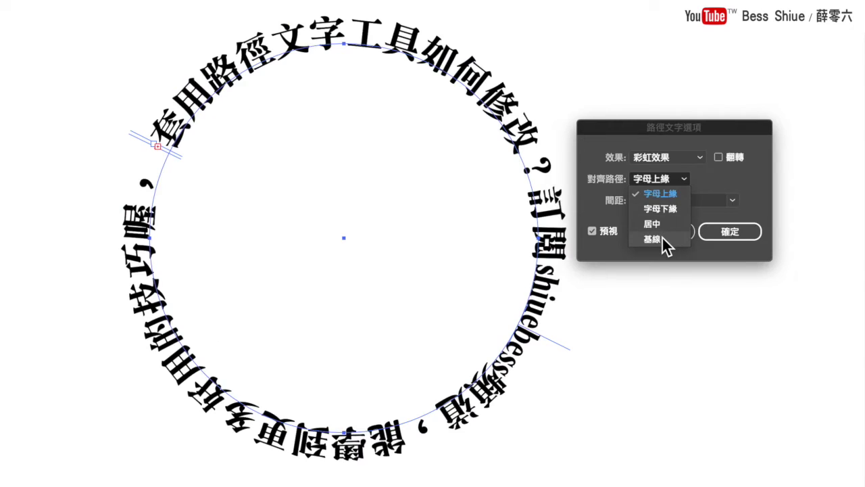
left_click(662, 238)
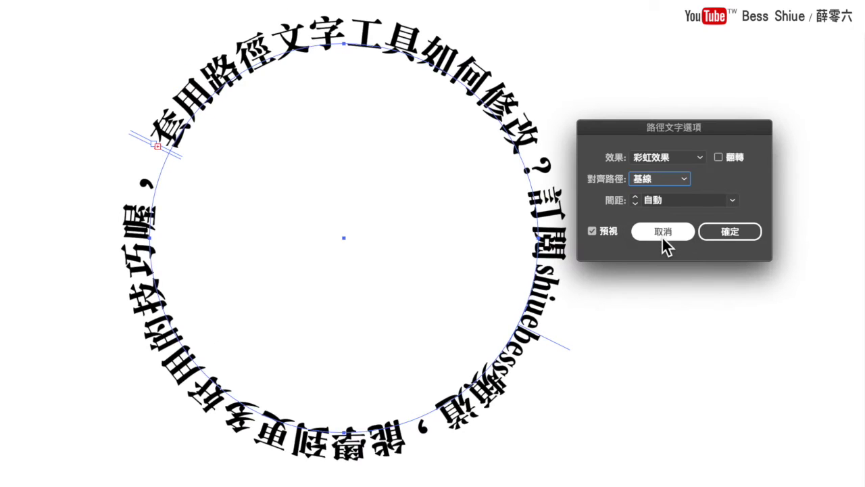
left_click(719, 156)
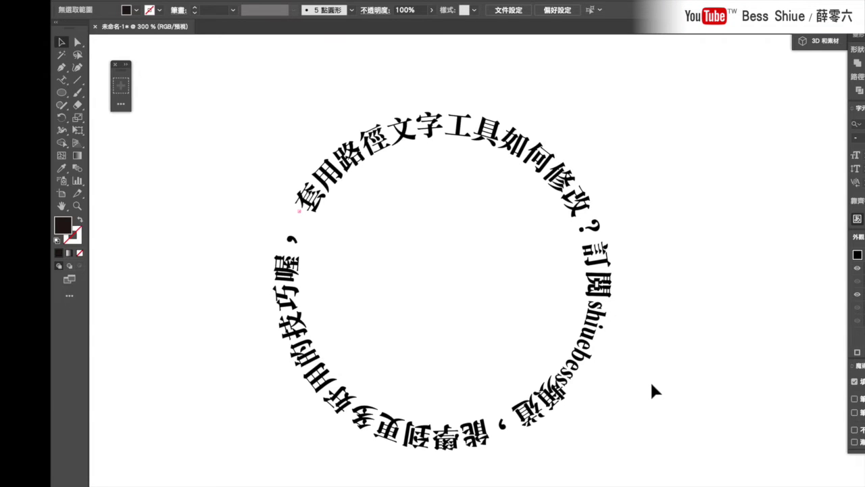
Marquee-select the circular Chinese path text with the Selection tool.
left_click_drag(662, 415, 241, 140)
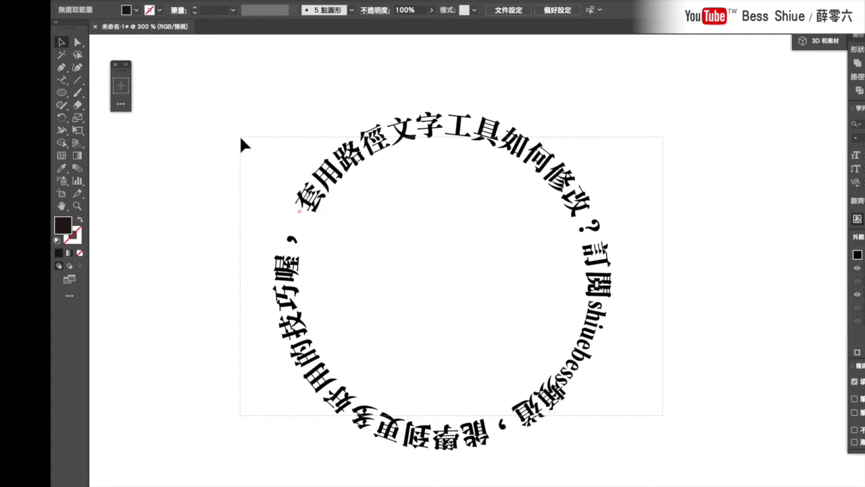
left_click_drag(241, 140, 241, 139)
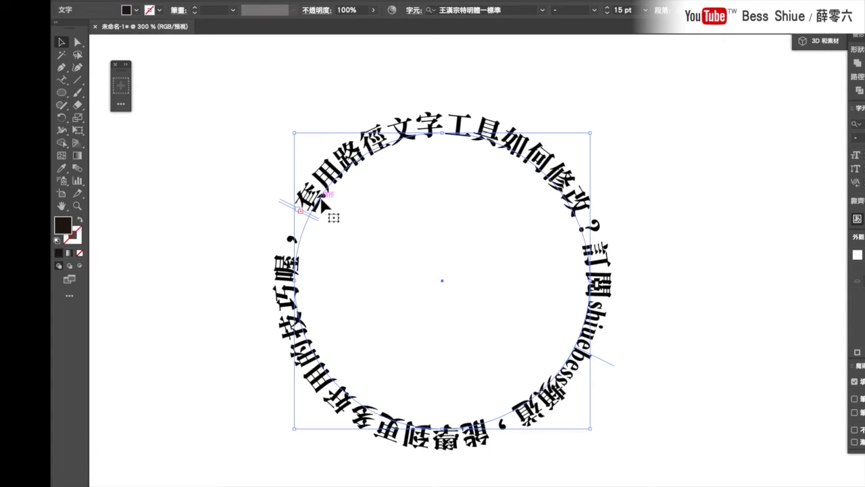
double_click(60, 81)
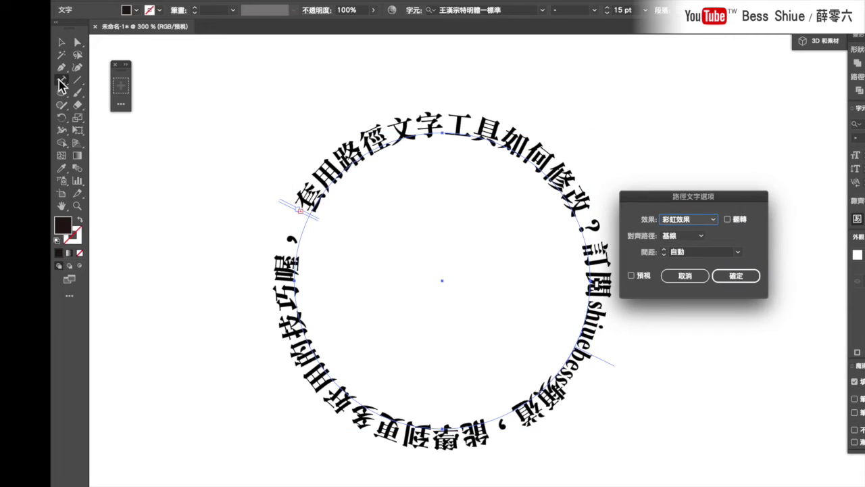
left_click(683, 235)
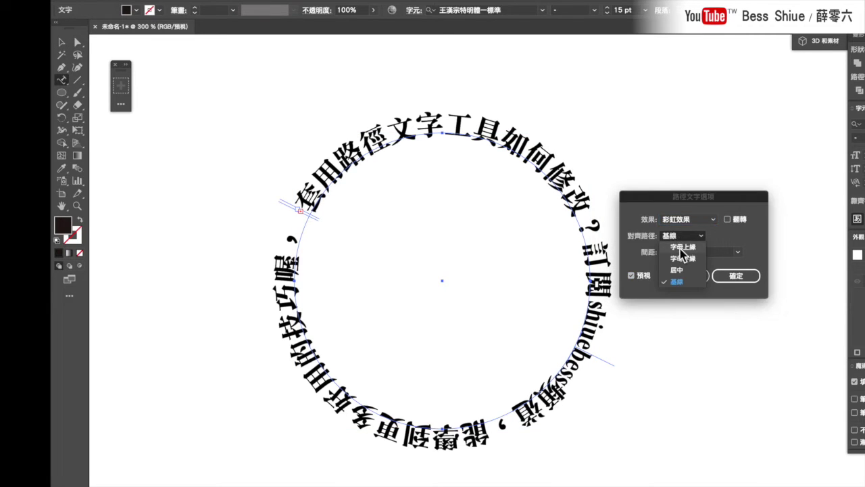
left_click(676, 200)
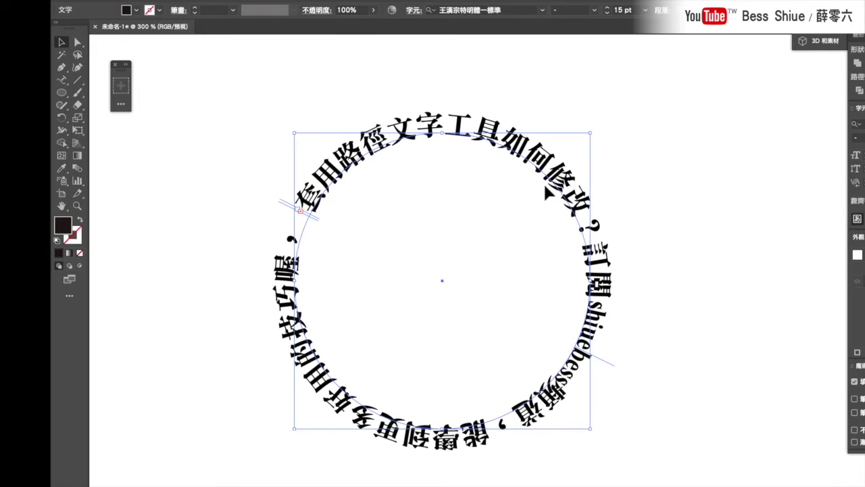
left_click(687, 226)
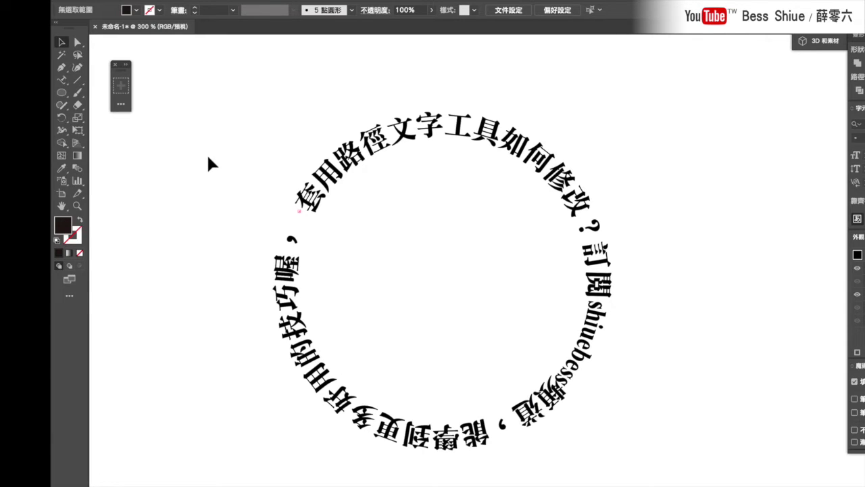
left_click(62, 80)
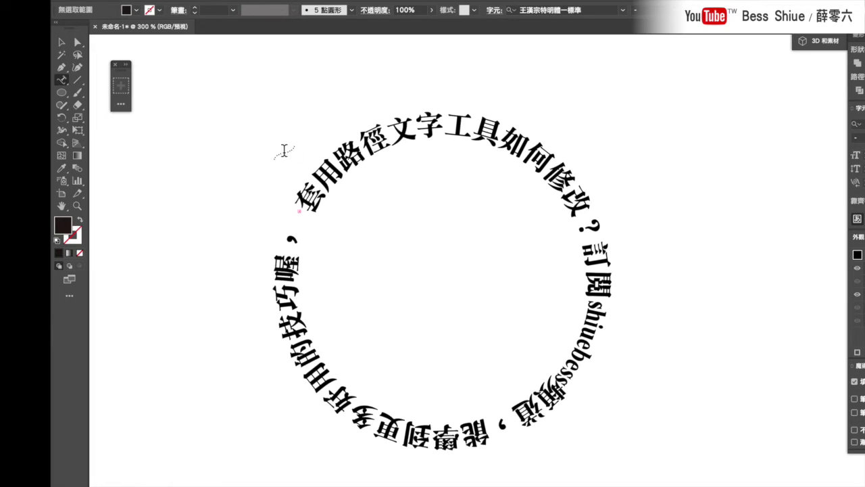
left_click(62, 42)
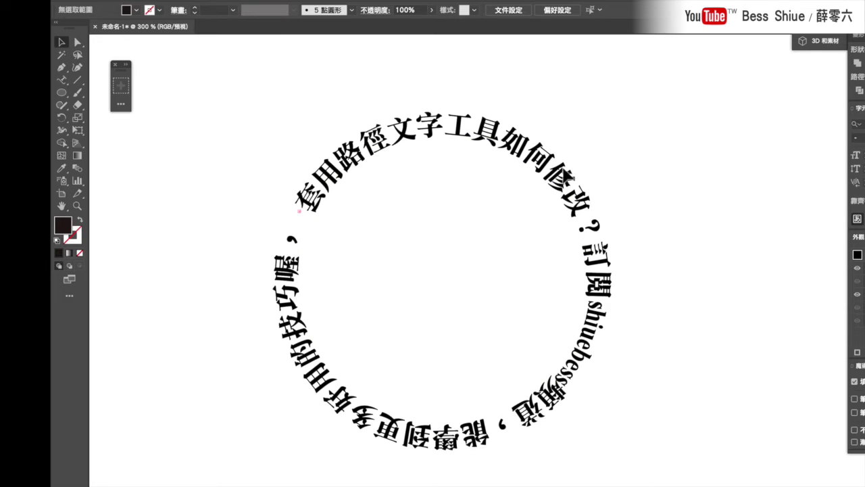
Set the selected path text's Align to Path to Descender (字母下緣) with Preview on.
left_click(490, 138)
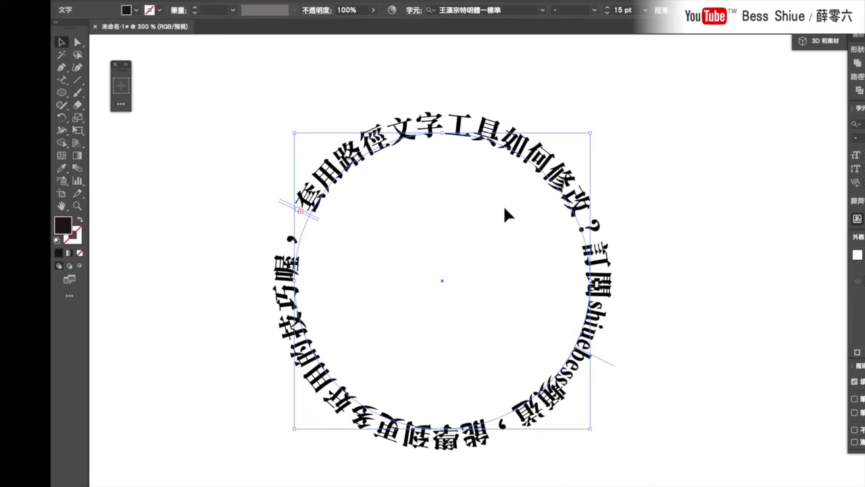
left_click(62, 80)
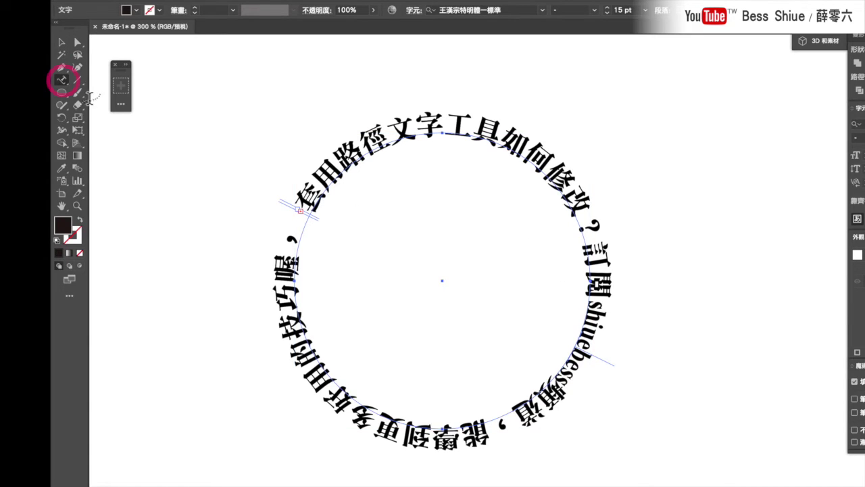
double_click(61, 81)
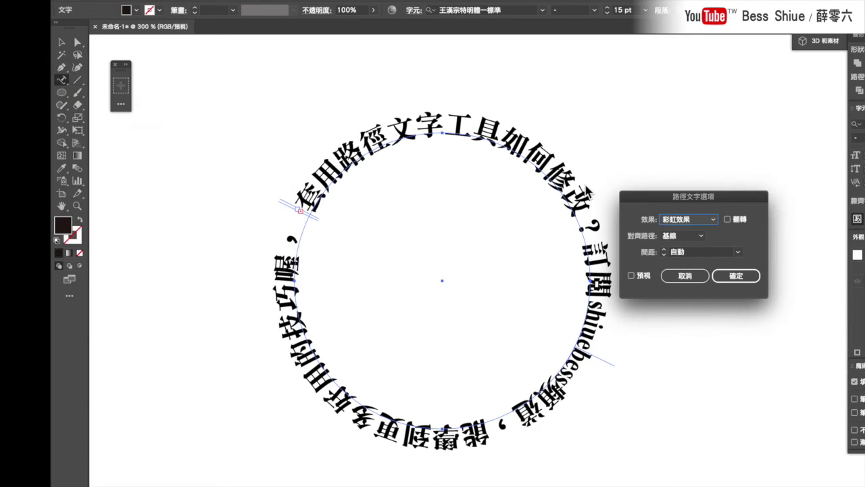
left_click(632, 275)
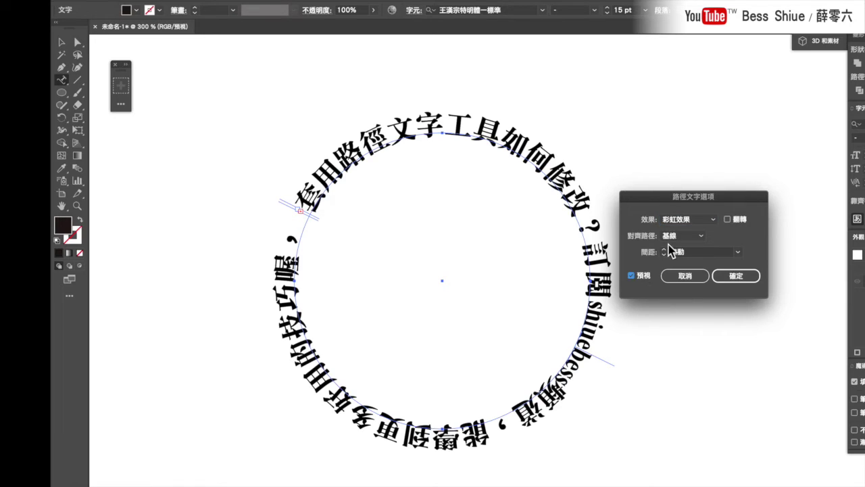
left_click(682, 235)
left_click(681, 260)
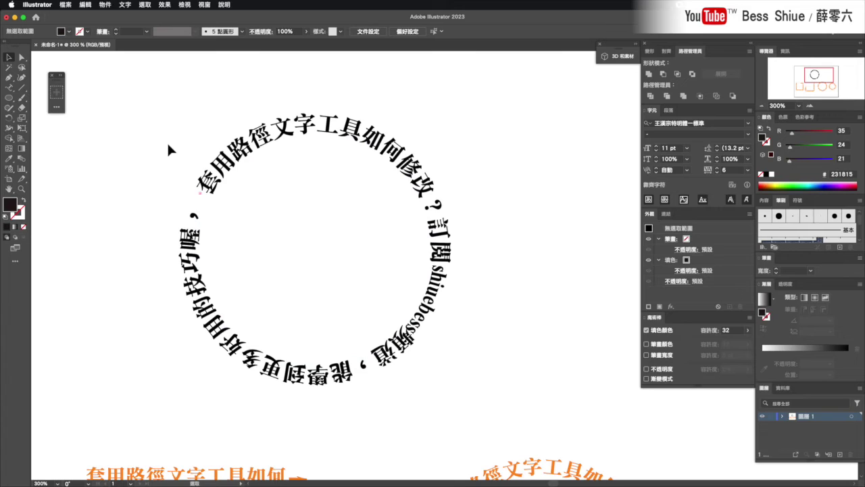
Trim the path text to end at 頻道 and rotate it about 45° over the top.
left_click(223, 173)
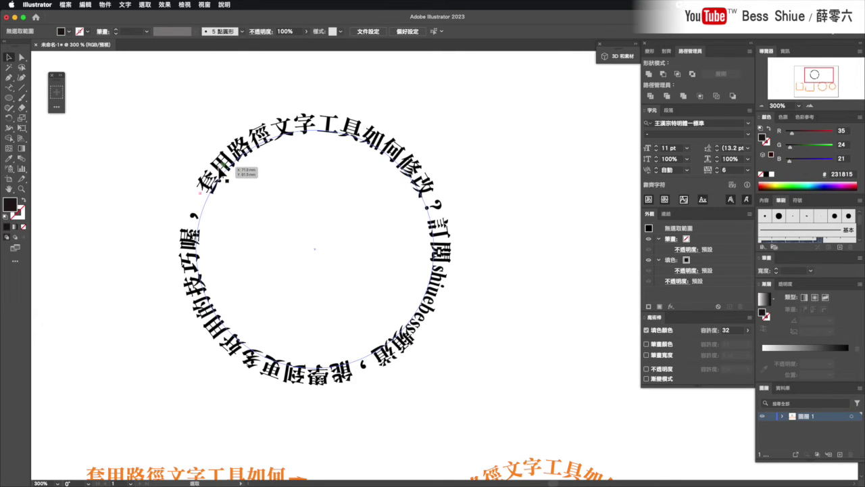
left_click_drag(223, 173, 522, 321)
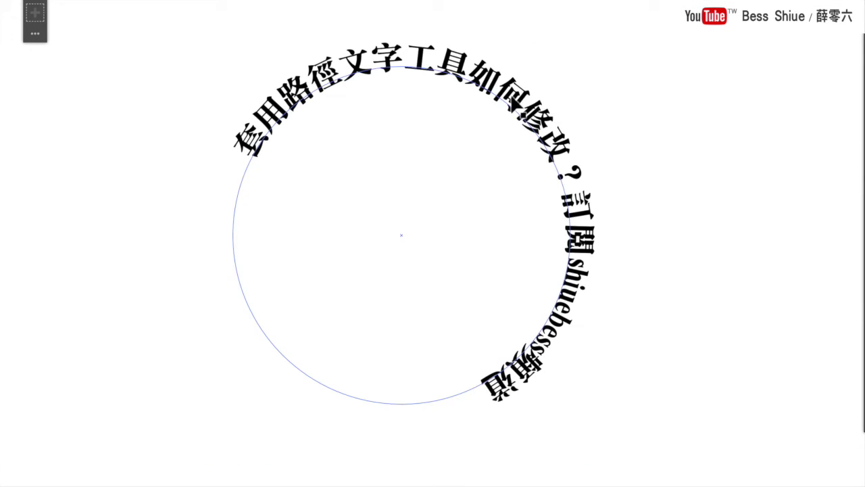
left_click(508, 98)
mouse_move(574, 63)
left_mouse_down()
mouse_move(403, 11)
mouse_move(576, 42)
left_mouse_up()
left_click(649, 65)
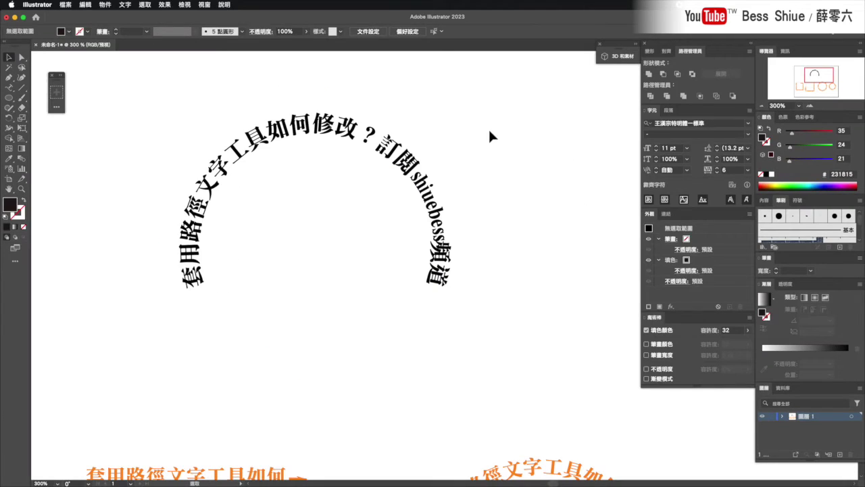
key("ctrl+z")
key("ctrl+z")
left_click(488, 127)
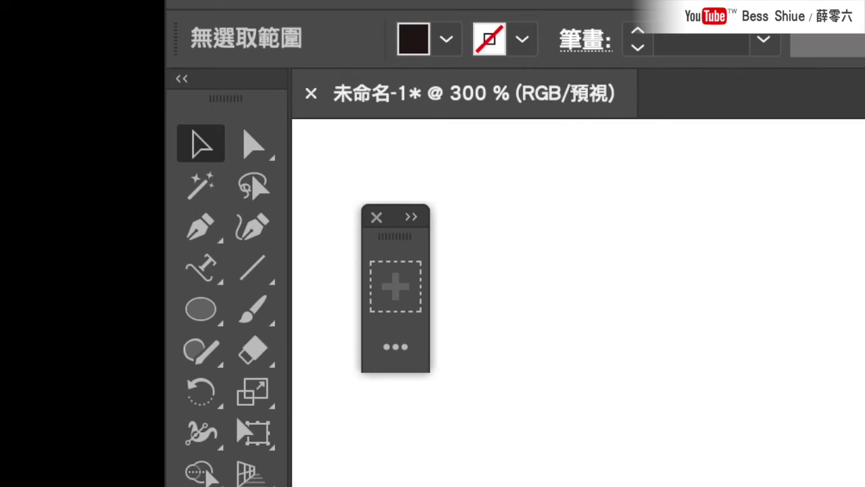
Drag the path text's start bracket so the text begins with 套 at the upper left.
left_click(13, 58)
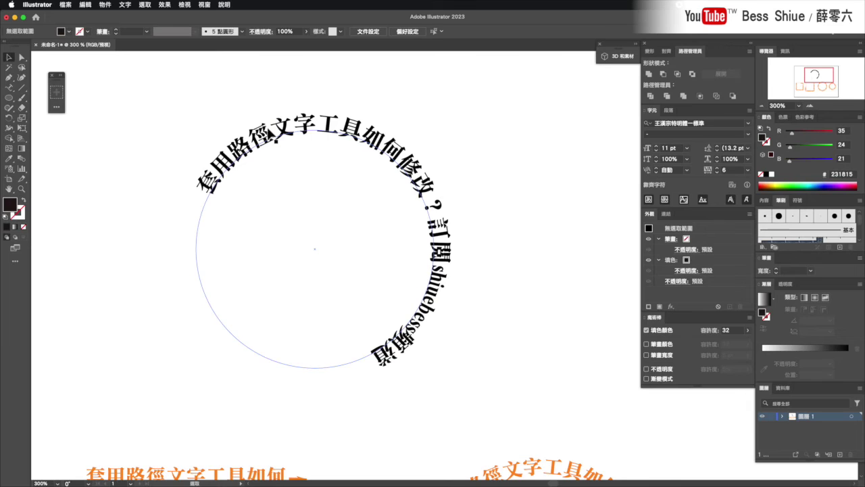
left_click(201, 191)
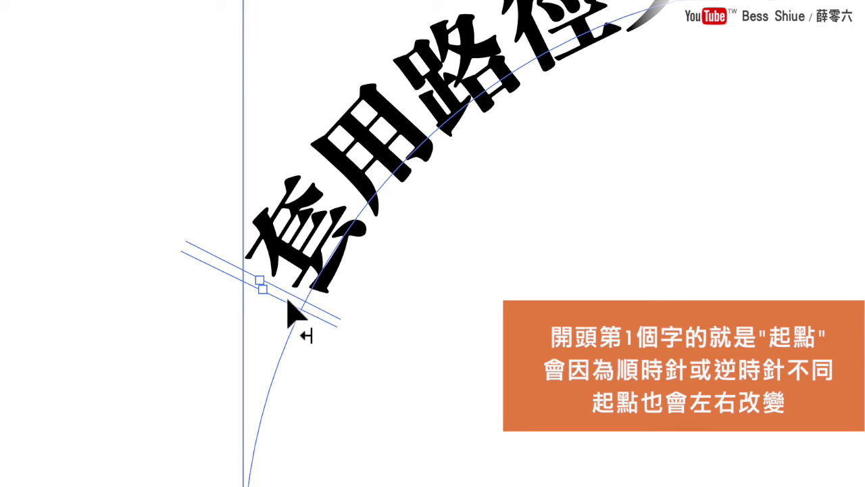
left_click(288, 306)
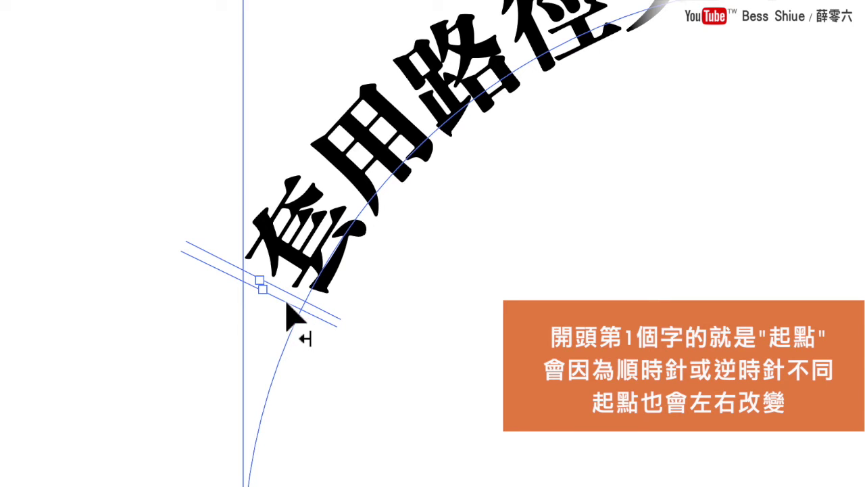
left_click(290, 296)
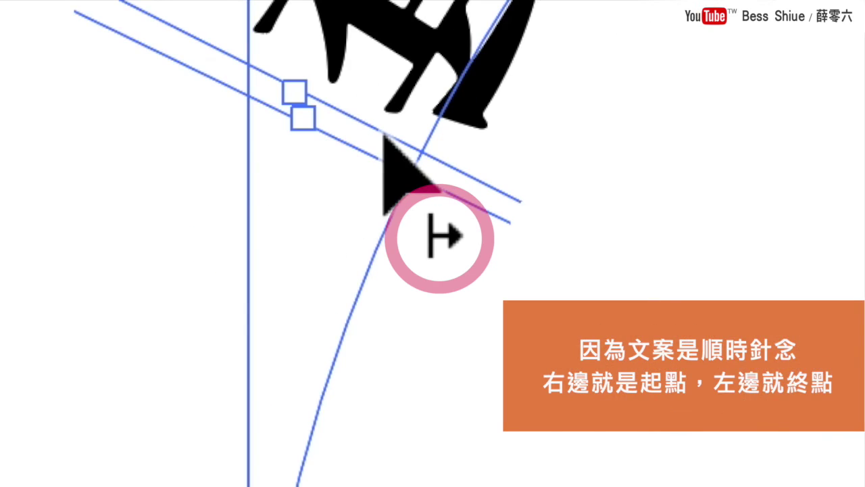
left_click(373, 155)
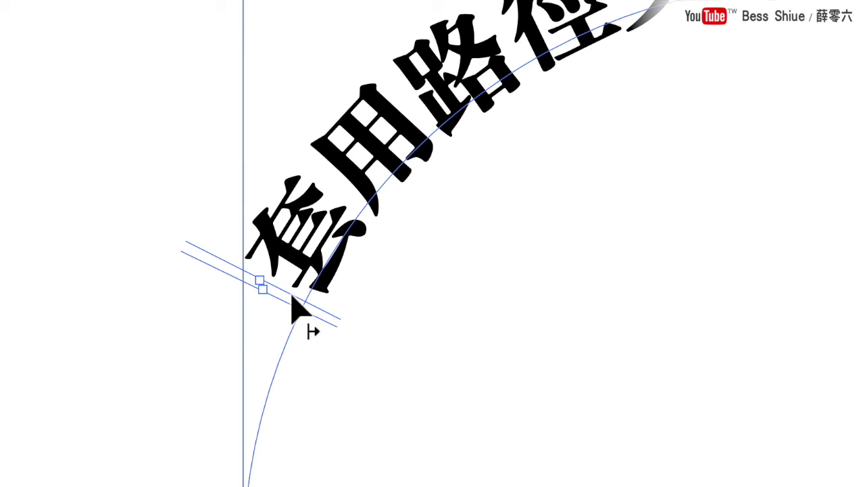
left_click(293, 299)
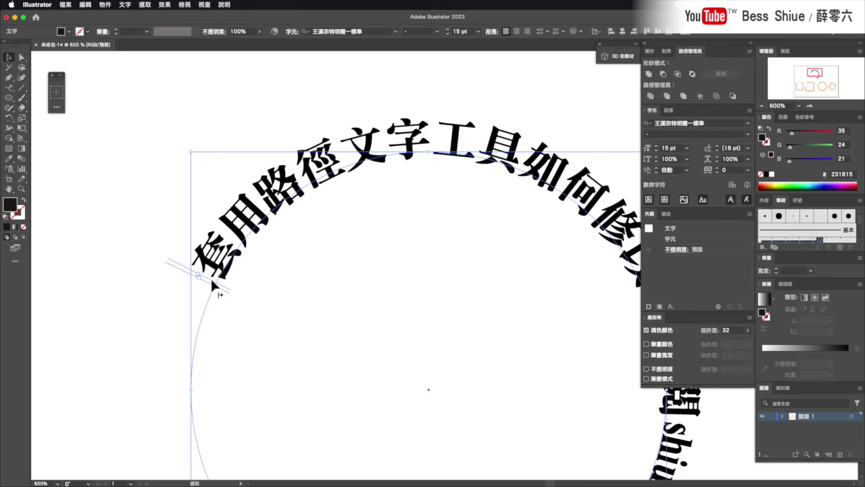
mouse_move(217, 290)
left_mouse_down()
mouse_move(286, 223)
mouse_move(428, 208)
mouse_move(396, 207)
mouse_move(280, 237)
mouse_move(262, 283)
mouse_move(305, 226)
mouse_move(426, 202)
mouse_move(353, 207)
mouse_move(275, 262)
mouse_move(338, 198)
mouse_move(414, 181)
left_mouse_up()
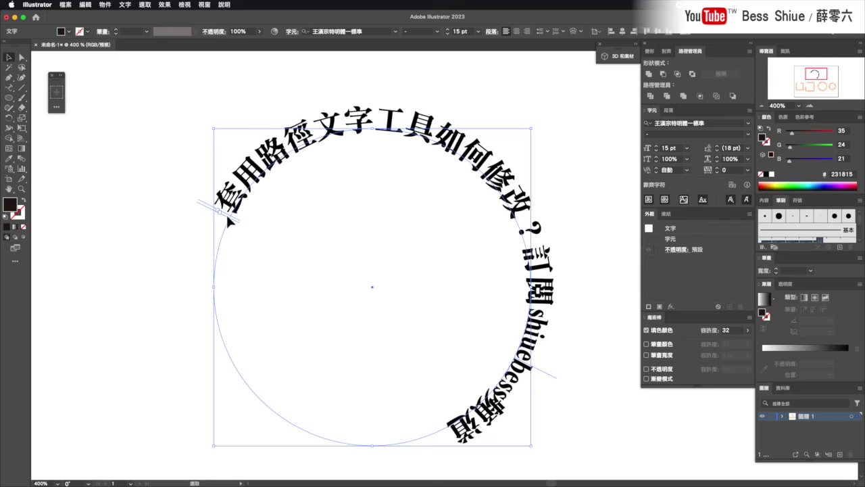
Drag the start and end brackets until only 套用路徑文字工具如何修改 arches across the top.
left_click_drag(228, 217, 446, 401)
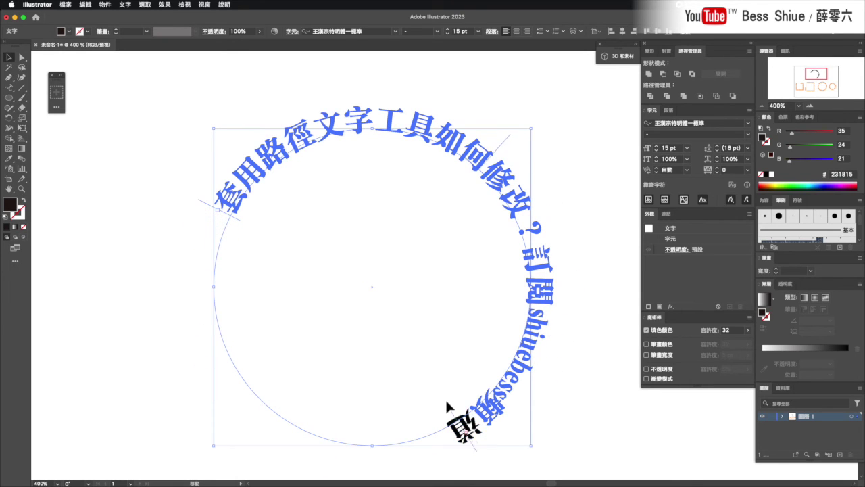
mouse_move(446, 403)
left_mouse_down()
mouse_move(534, 310)
mouse_move(506, 220)
left_mouse_up()
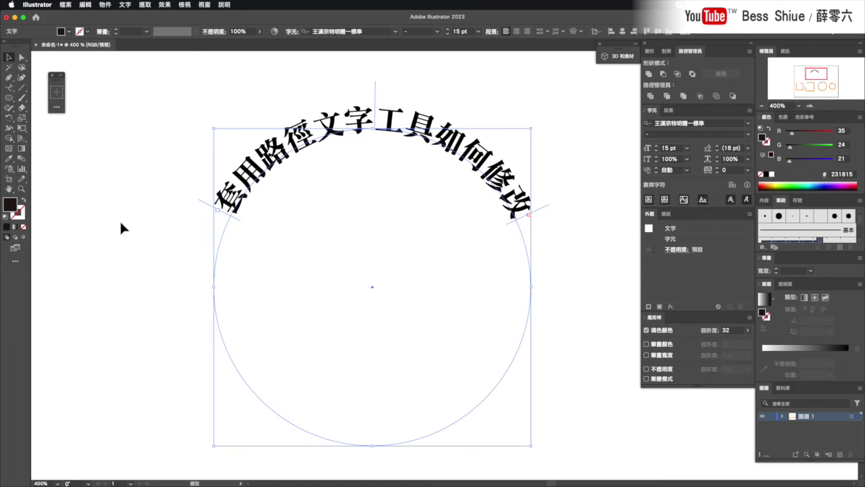
left_click(161, 239)
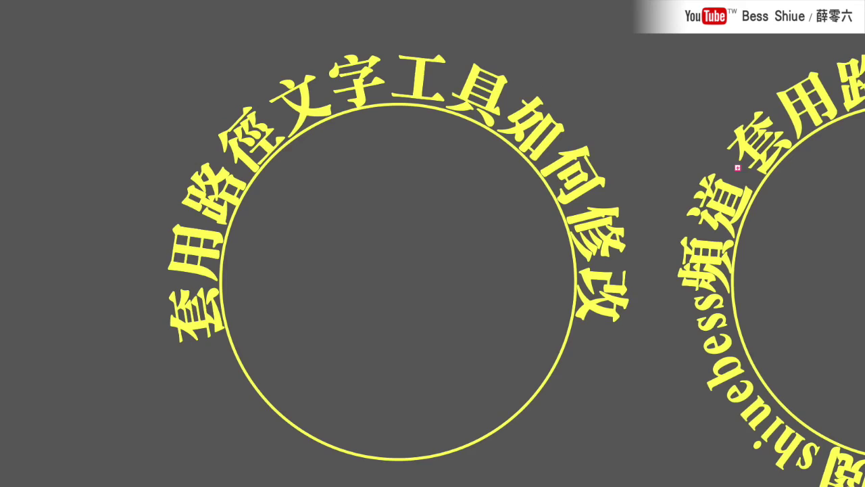